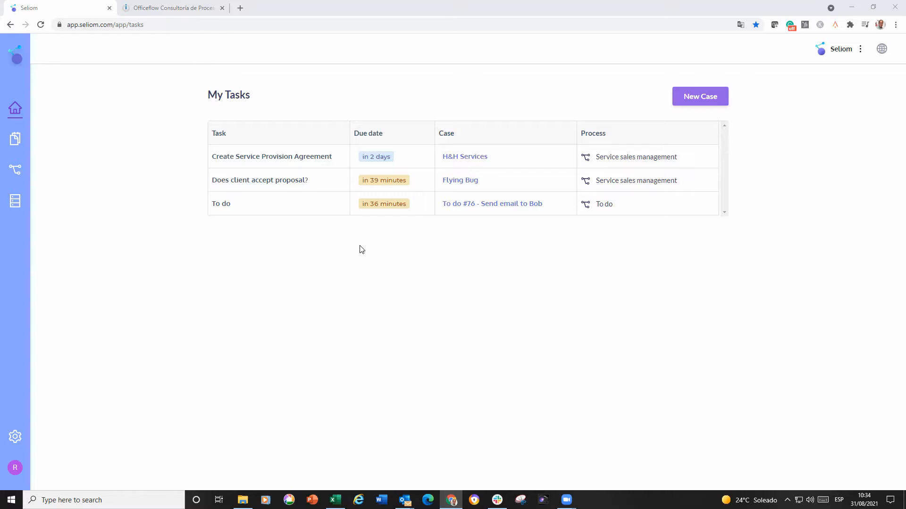
# - Open the Service sales management process from the Sales folder and read through its documentation
pyautogui.click(15, 169)
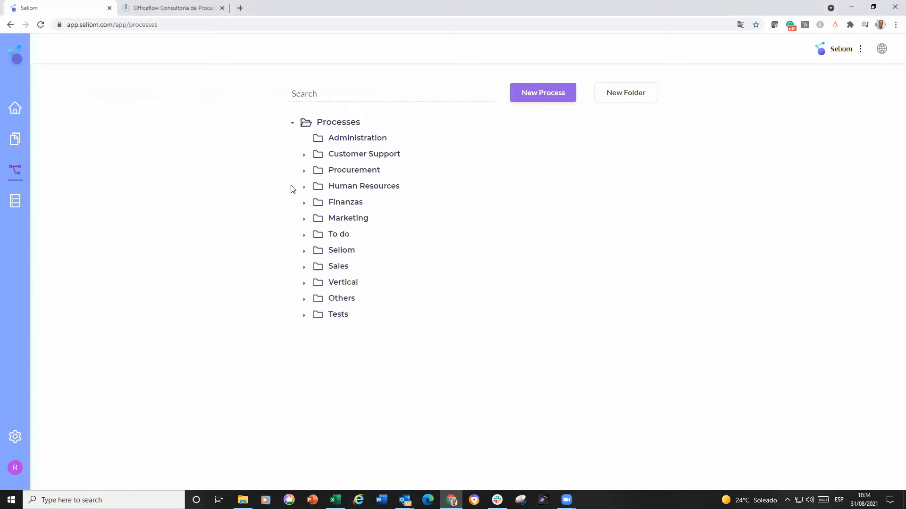
pyautogui.click(305, 267)
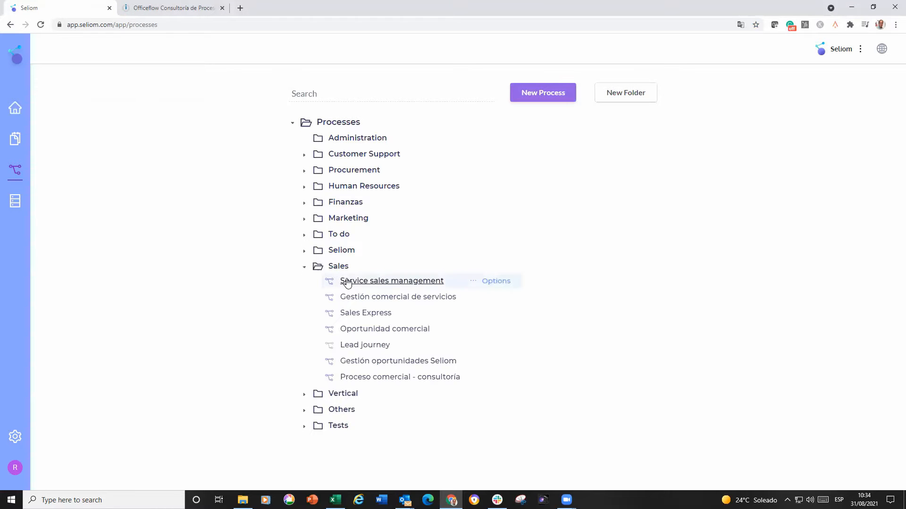
pyautogui.click(348, 281)
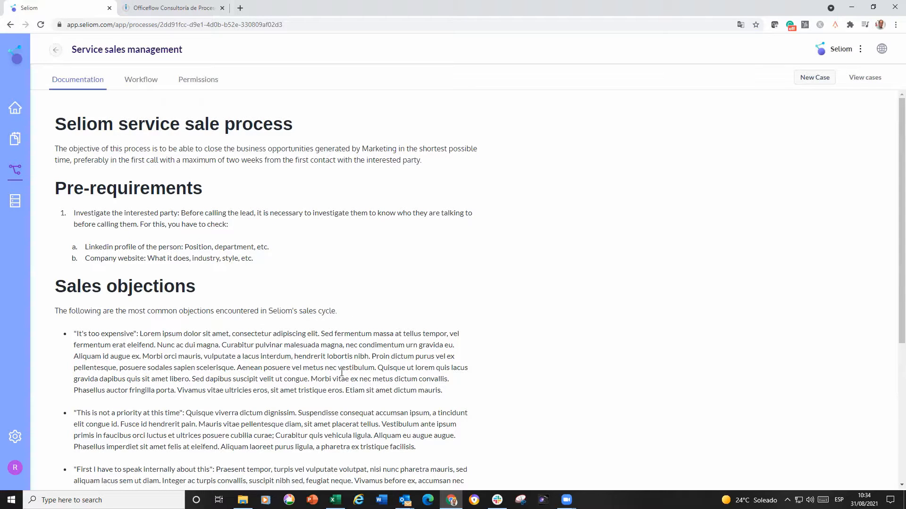
pyautogui.scroll(-2, 338, 375)
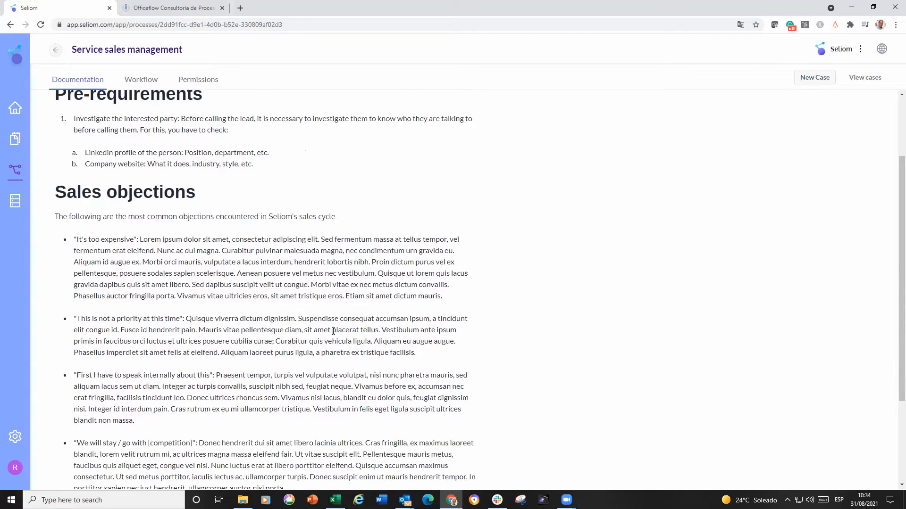
# - Open the process workflow and slightly shift the customer contact start, CUSTOMER role definition robot and Make proposal task vertically
pyautogui.click(145, 80)
pyautogui.click(119, 184)
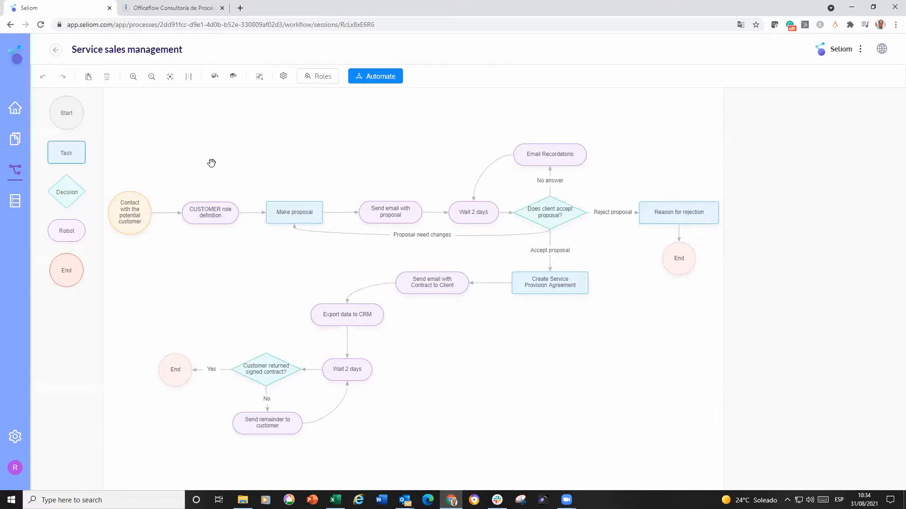
pyautogui.moveTo(130, 213); pyautogui.dragTo(130, 201)
pyautogui.moveTo(217, 217); pyautogui.dragTo(217, 226)
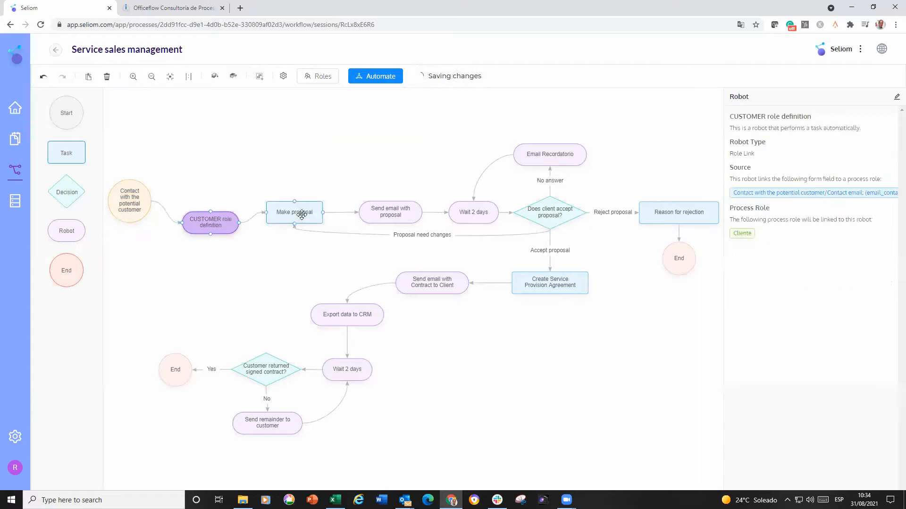
pyautogui.moveTo(294, 213); pyautogui.dragTo(294, 208)
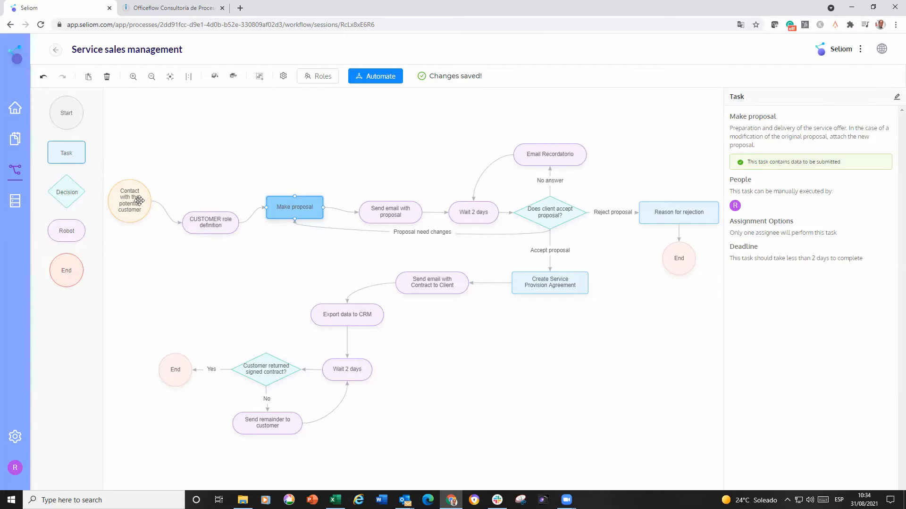
# - Review the start settings, form fields and process label of the Contact with the potential customer start element
pyautogui.doubleClick(139, 199)
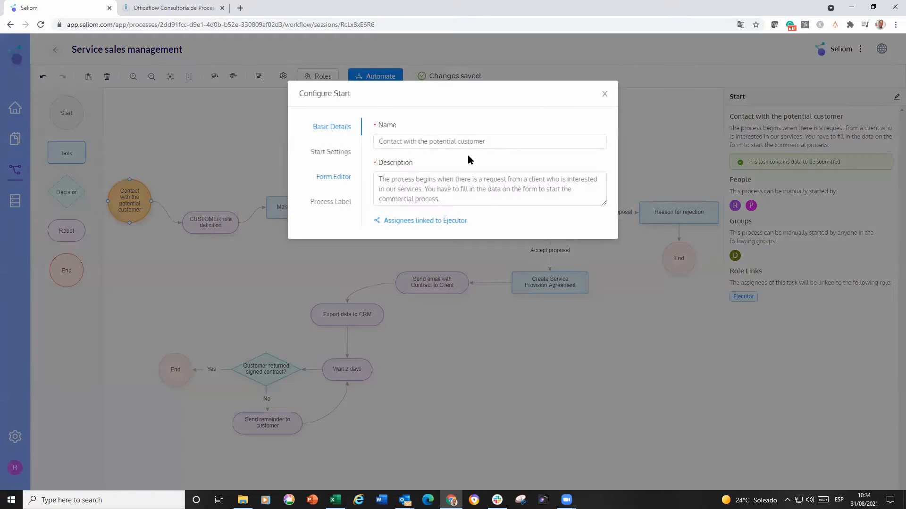
pyautogui.click(338, 153)
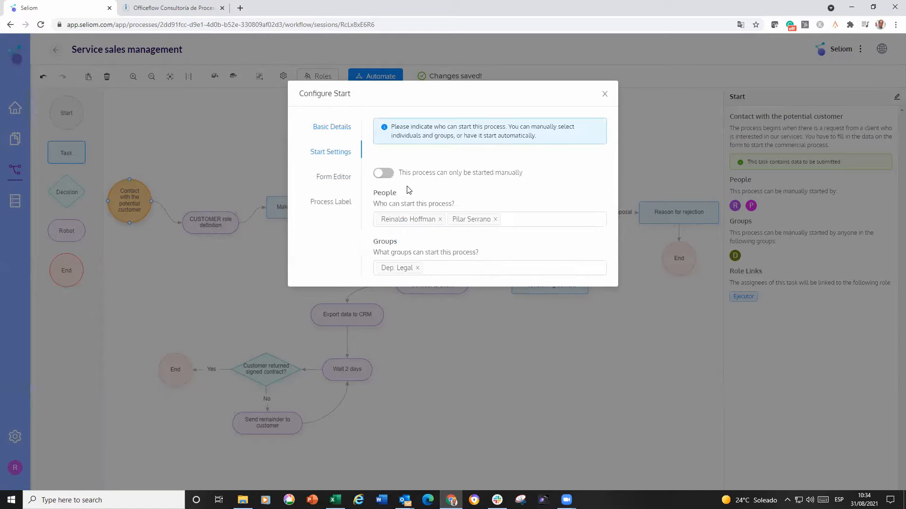
pyautogui.click(330, 179)
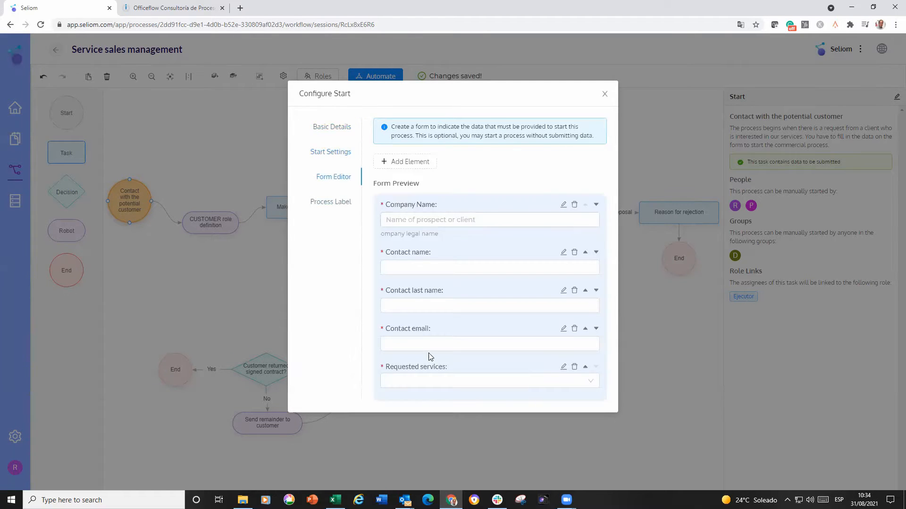
pyautogui.click(331, 203)
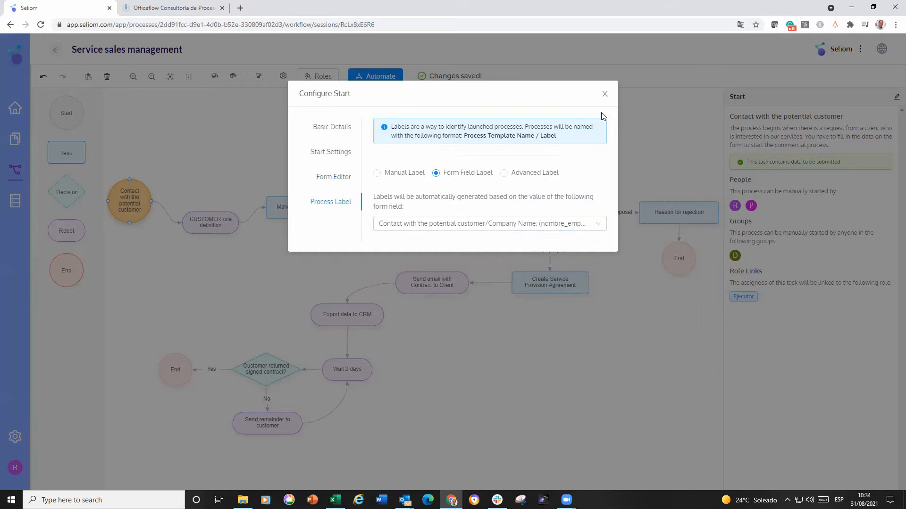
pyautogui.click(604, 94)
# - Review the Make proposal task's description, form, task owners and deadline configuration
pyautogui.click(302, 204)
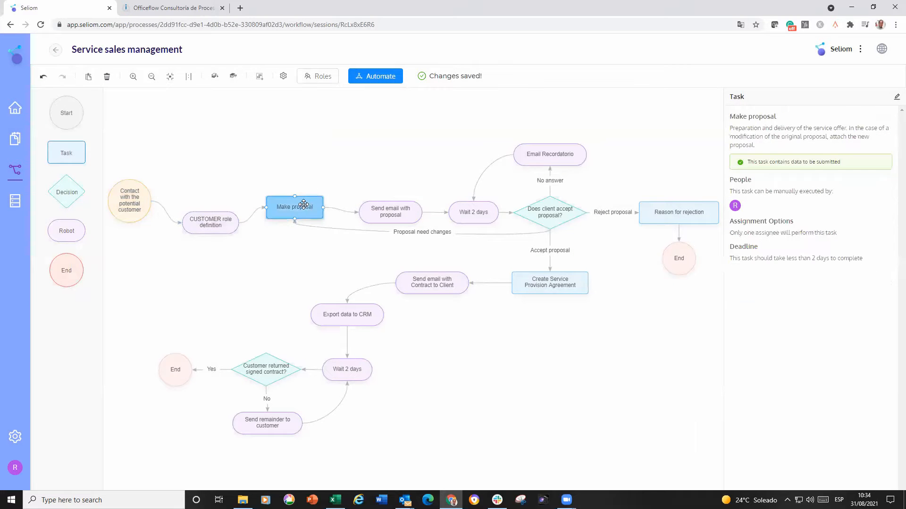
pyautogui.click(532, 203)
pyautogui.doubleClick(274, 214)
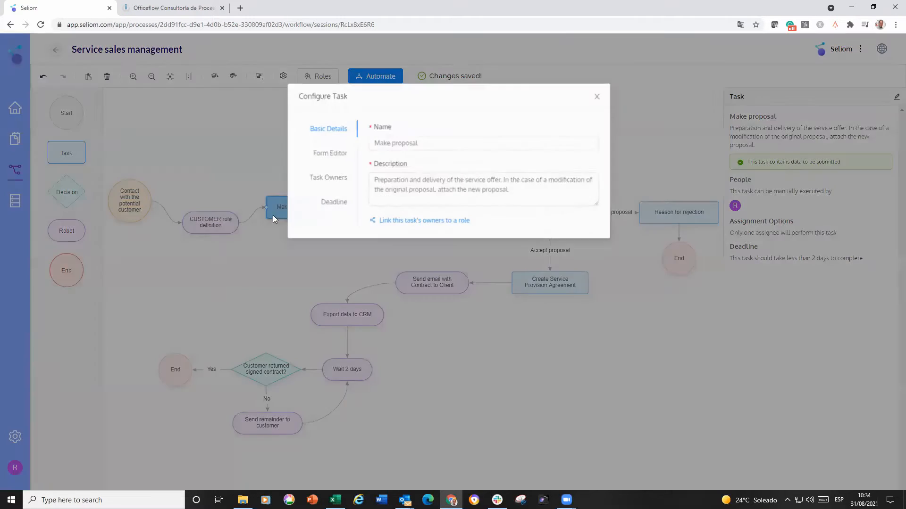
pyautogui.moveTo(519, 190); pyautogui.dragTo(344, 179)
pyautogui.click(330, 156)
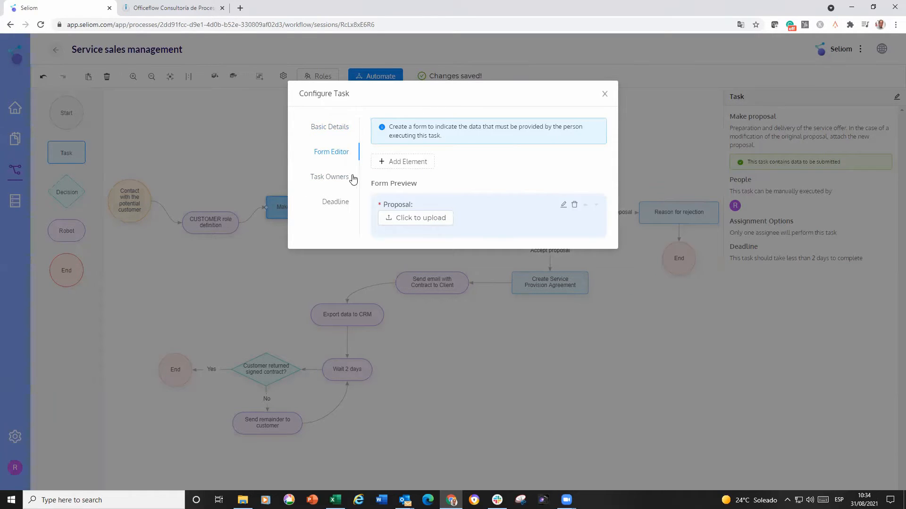
pyautogui.click(339, 177)
pyautogui.click(337, 203)
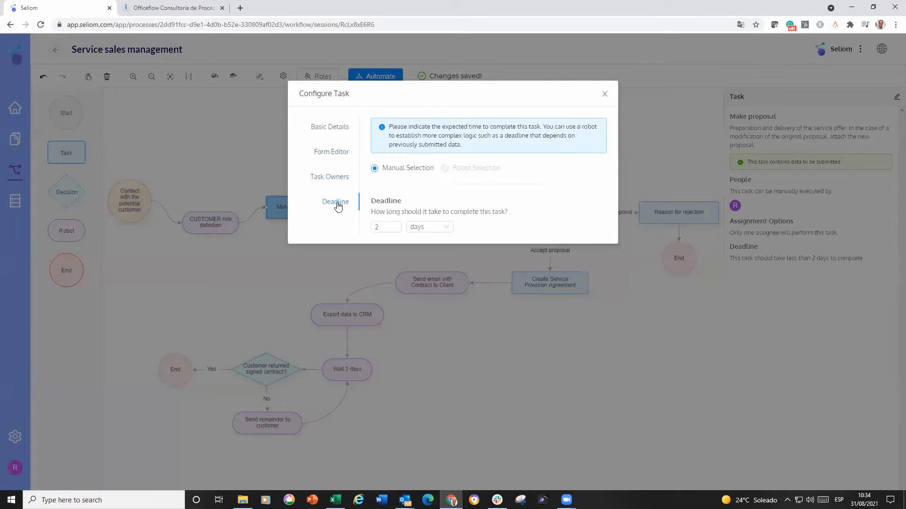
pyautogui.click(604, 94)
# - Review the decision options configured for the "Does client accept proposal?" decision
pyautogui.doubleClick(549, 216)
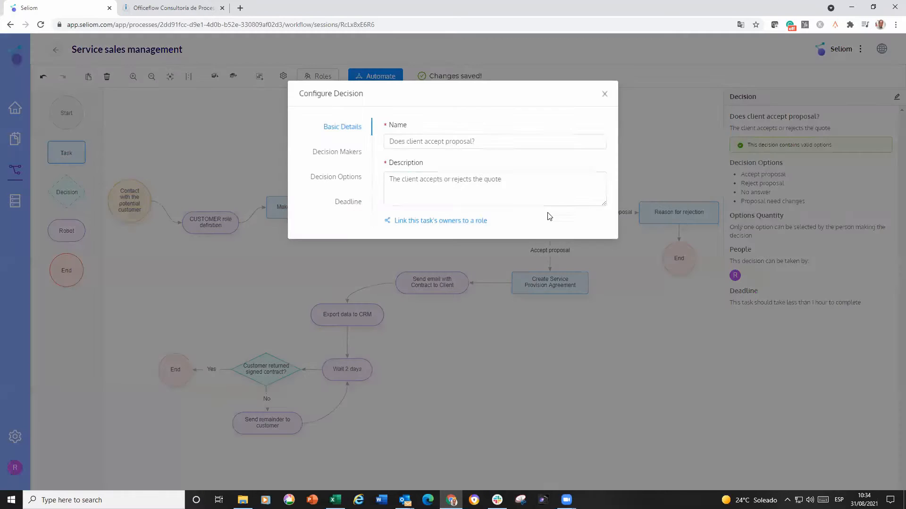
pyautogui.click(338, 175)
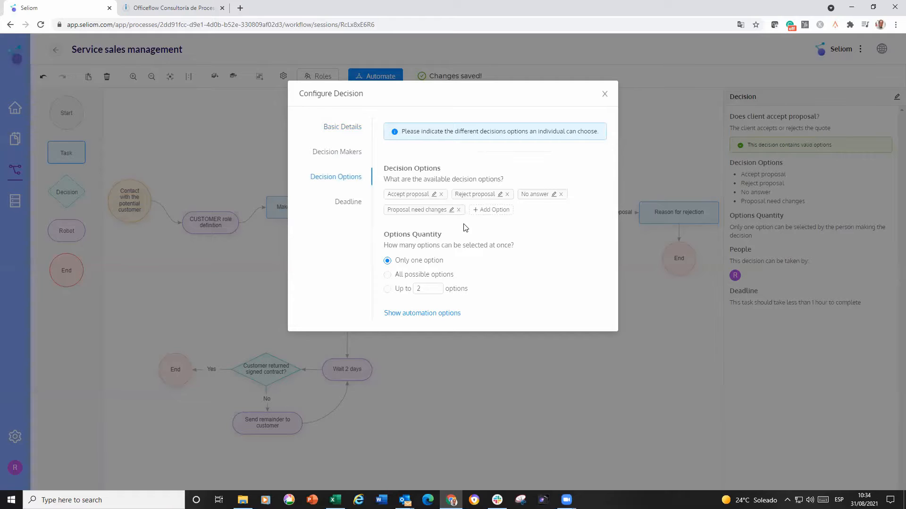
pyautogui.click(605, 94)
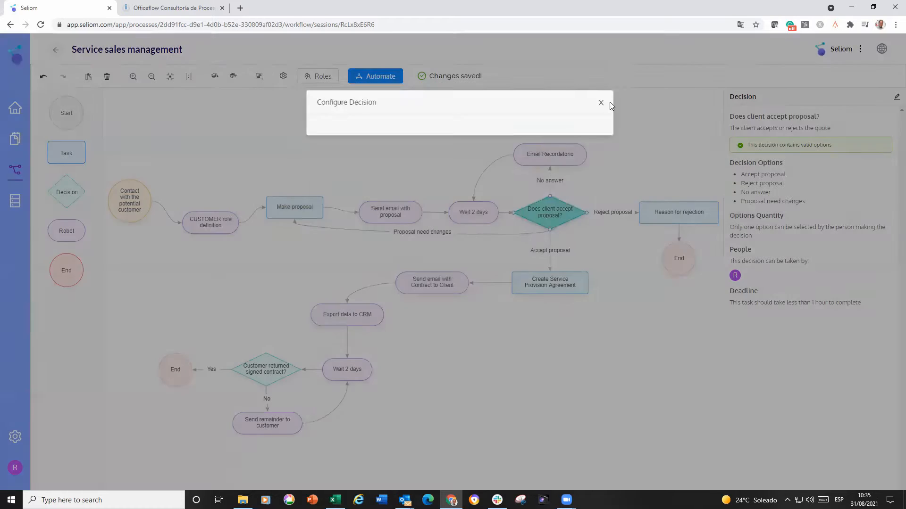
# - Move the Send email with proposal and first-row Wait 2 days robots slightly up, and the Export data to CRM robot slightly down
pyautogui.moveTo(390, 210); pyautogui.dragTo(392, 200)
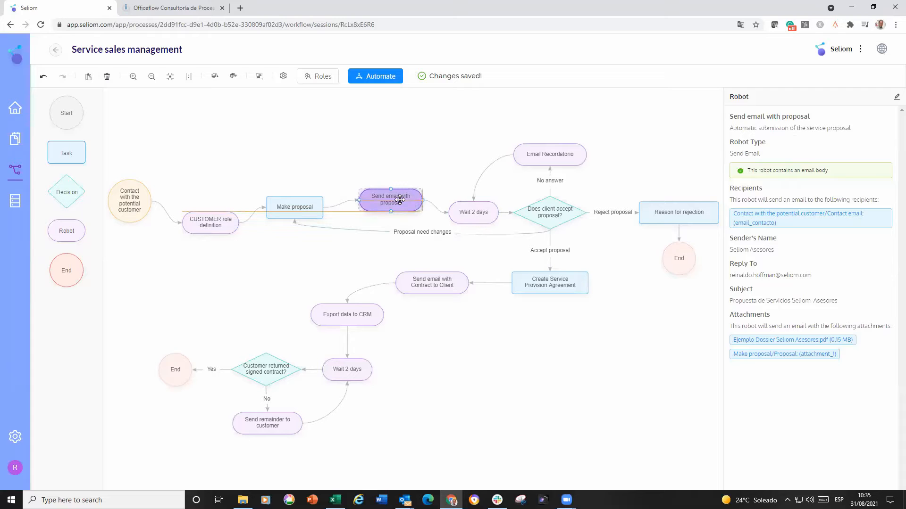
pyautogui.moveTo(477, 222); pyautogui.dragTo(477, 209)
pyautogui.moveTo(353, 307); pyautogui.dragTo(352, 319)
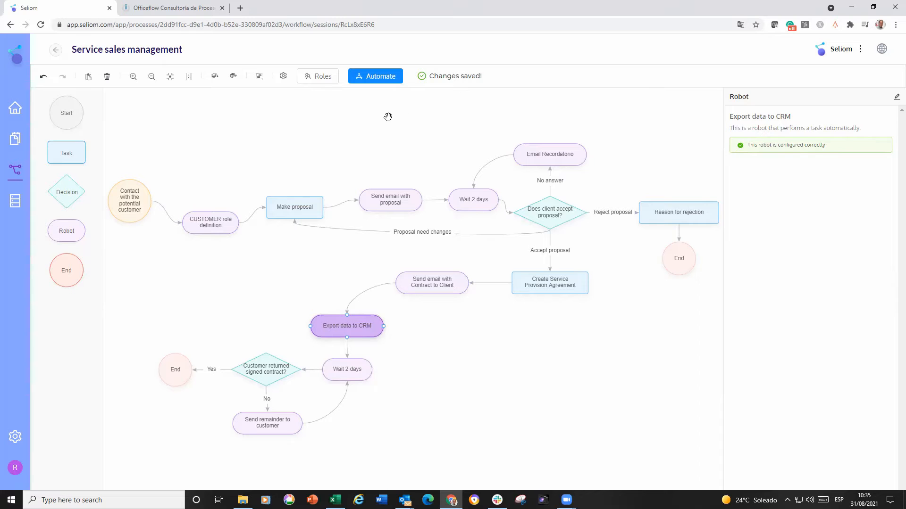
# - Automate and publish the Service sales management process without a summary of changes
pyautogui.click(378, 80)
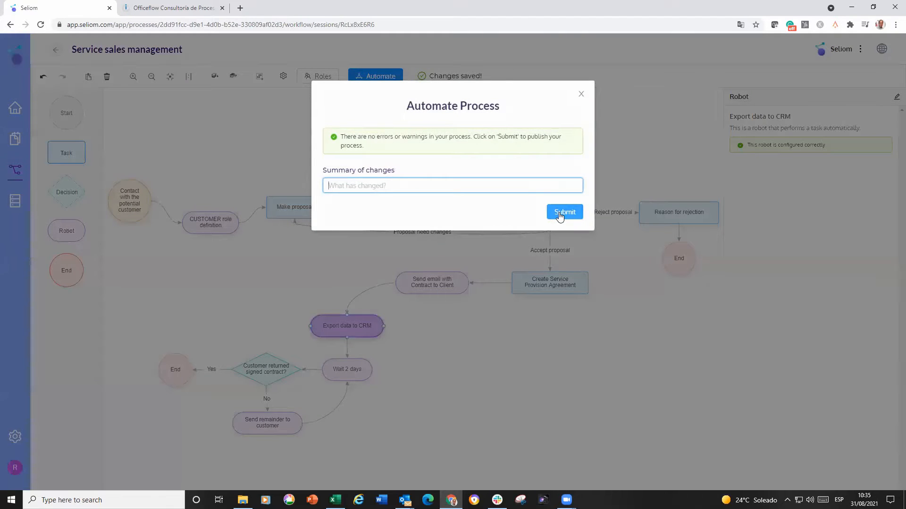
pyautogui.click(561, 211)
pyautogui.click(458, 173)
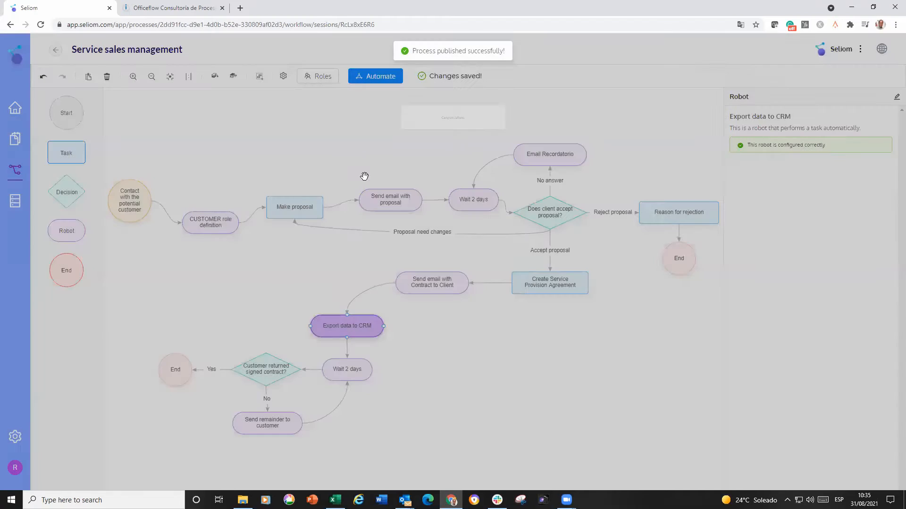
# - Create a Service sales management case for Sunshine Resources LTD with the contact's name and email, requesting Modeling and automation
pyautogui.click(15, 108)
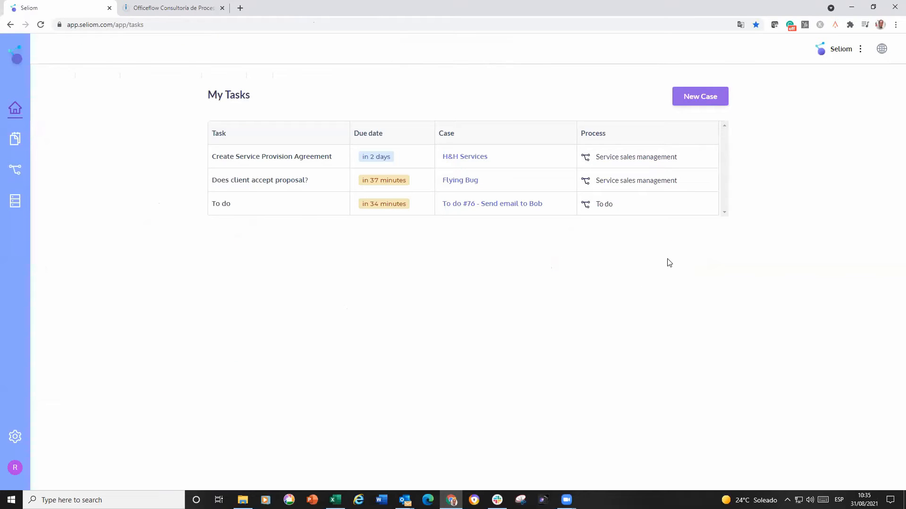
pyautogui.click(708, 102)
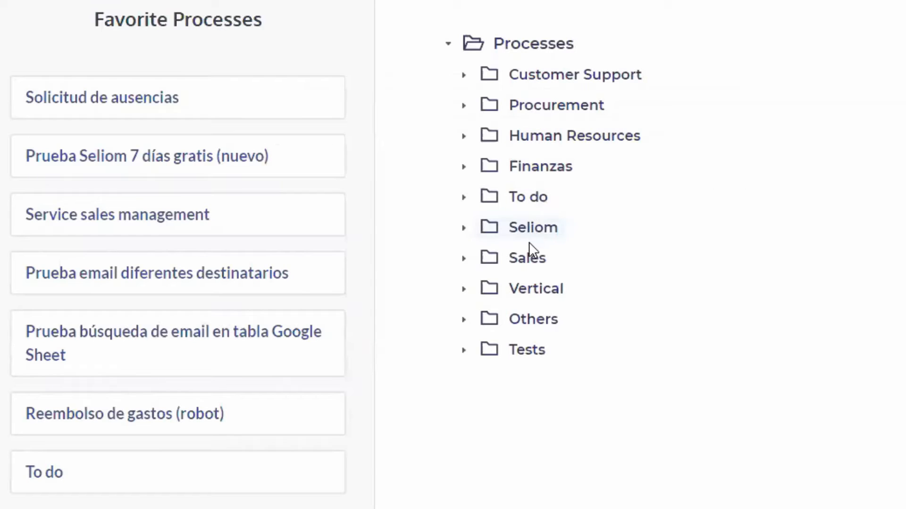
pyautogui.click(525, 259)
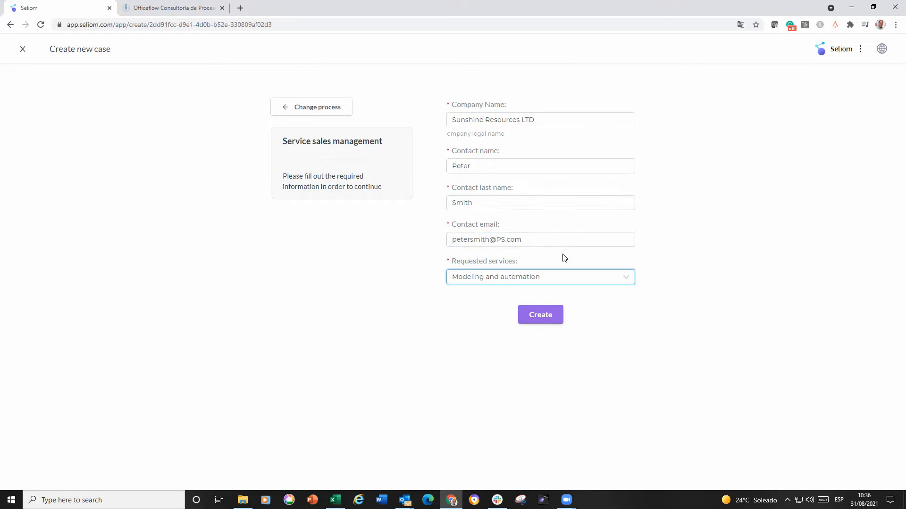
pyautogui.click(550, 317)
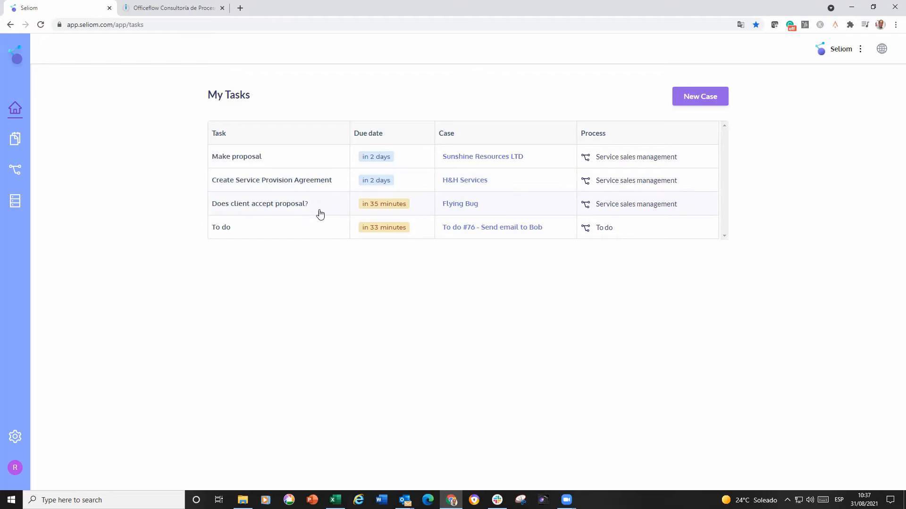
# - Sort the My Tasks list by task, due date, case and finally process
pyautogui.click(304, 134)
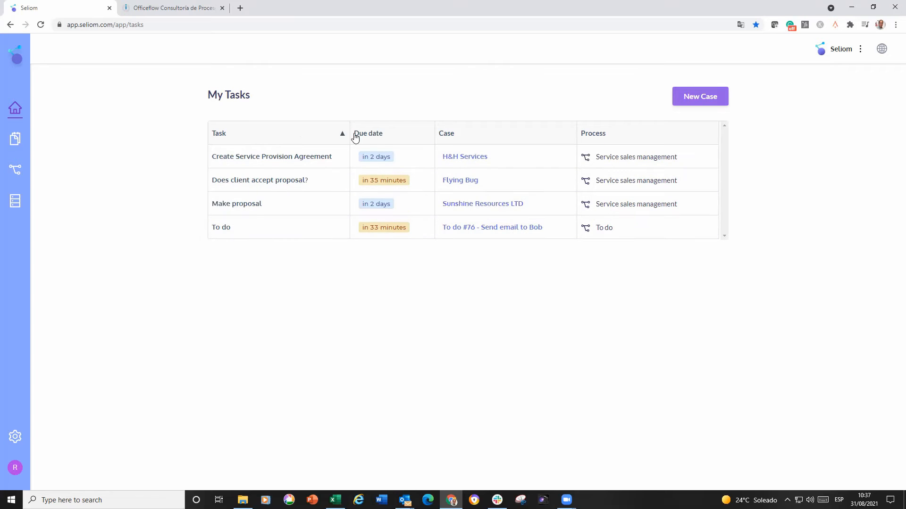
pyautogui.click(380, 138)
pyautogui.click(469, 137)
pyautogui.click(602, 135)
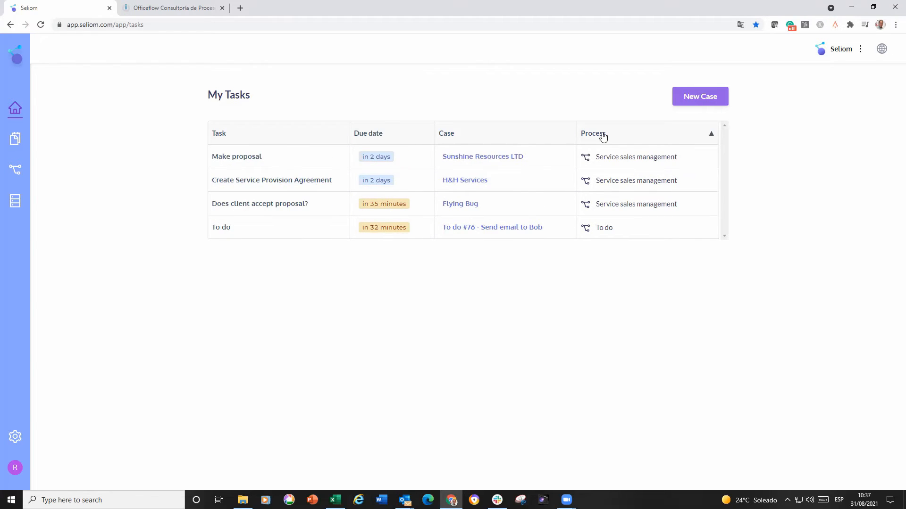
# - Open the Make proposal task for Sunshine Resources LTD and save the comment "Any comments" mentioning a colleague
pyautogui.click(281, 164)
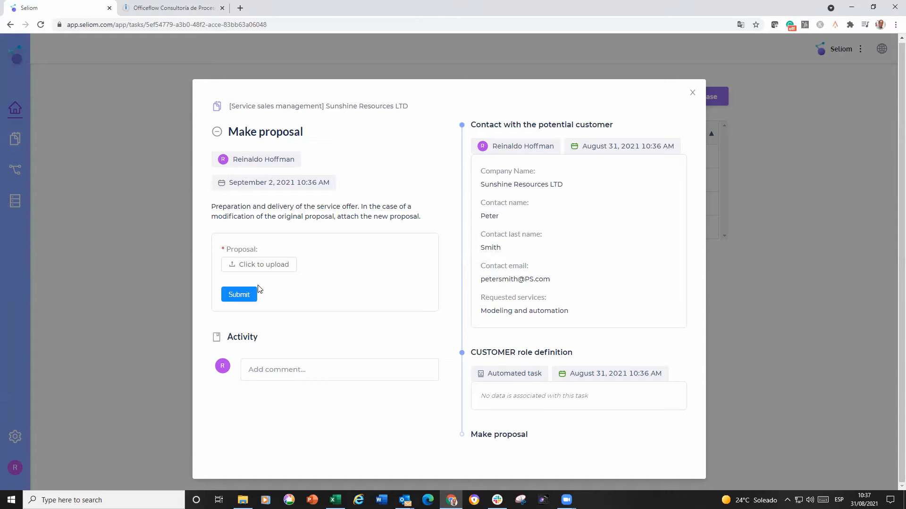
pyautogui.click(322, 376)
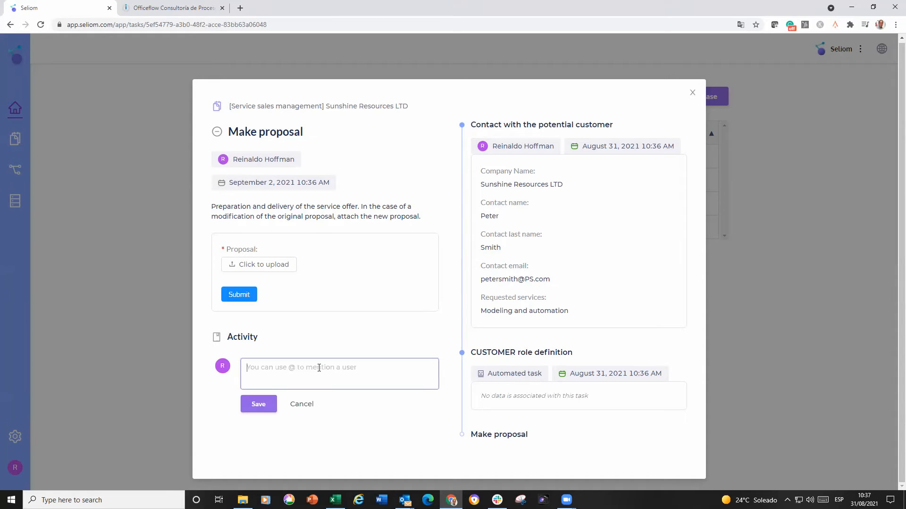
pyautogui.write('@')
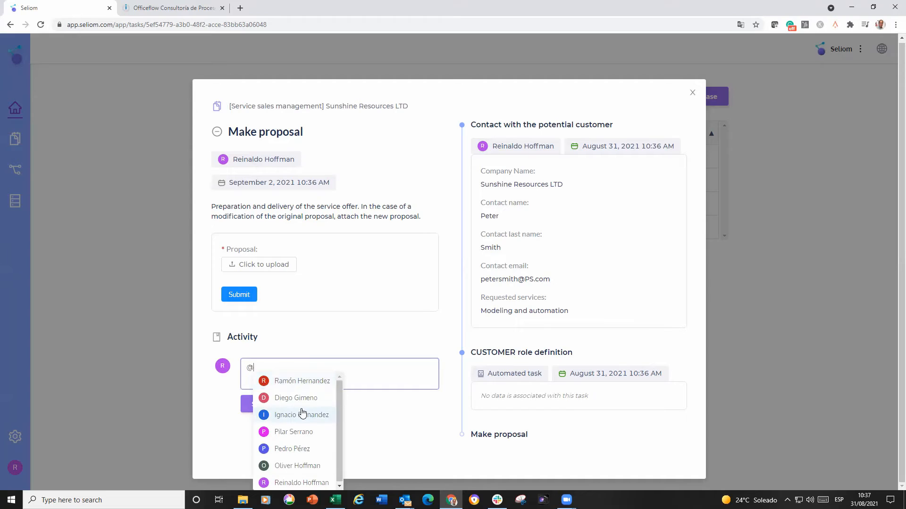
pyautogui.click(296, 449)
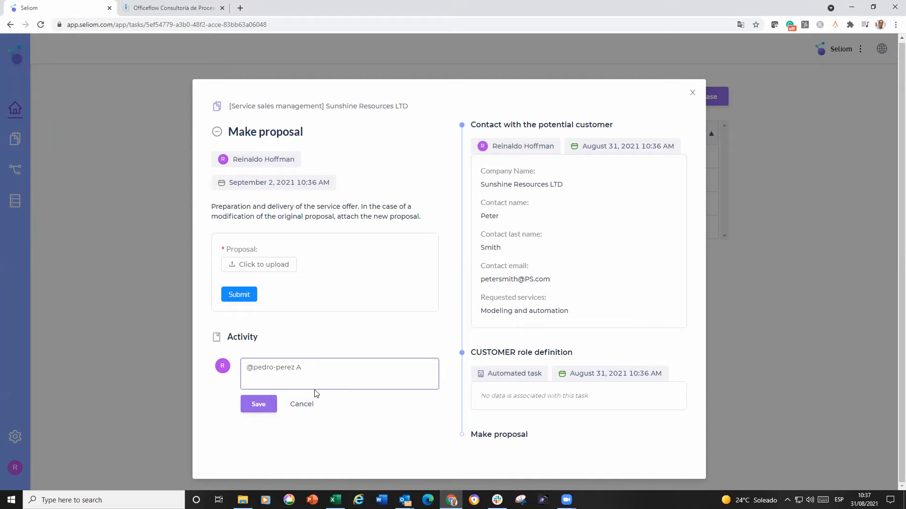
pyautogui.write('Any comments')
pyautogui.click(256, 406)
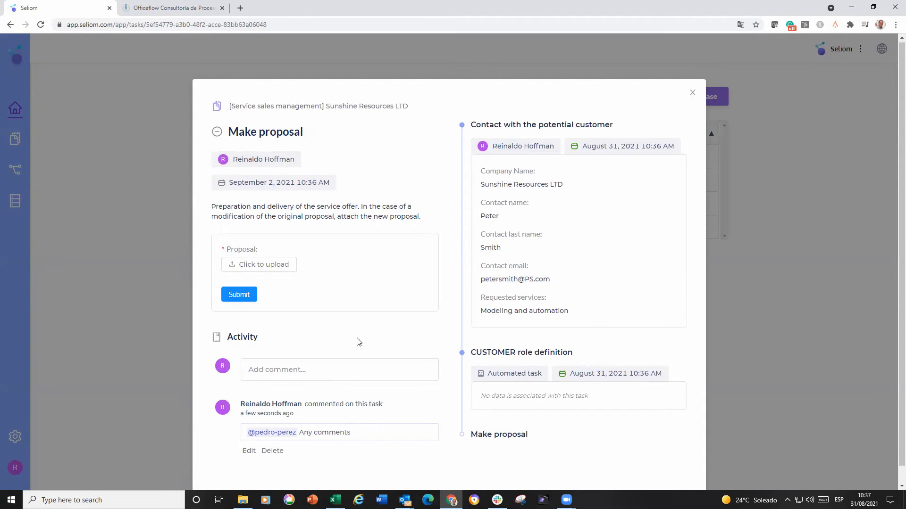
# - Attach Proposal.pdf from Downloads as the proposal and submit the Make proposal task
pyautogui.click(267, 264)
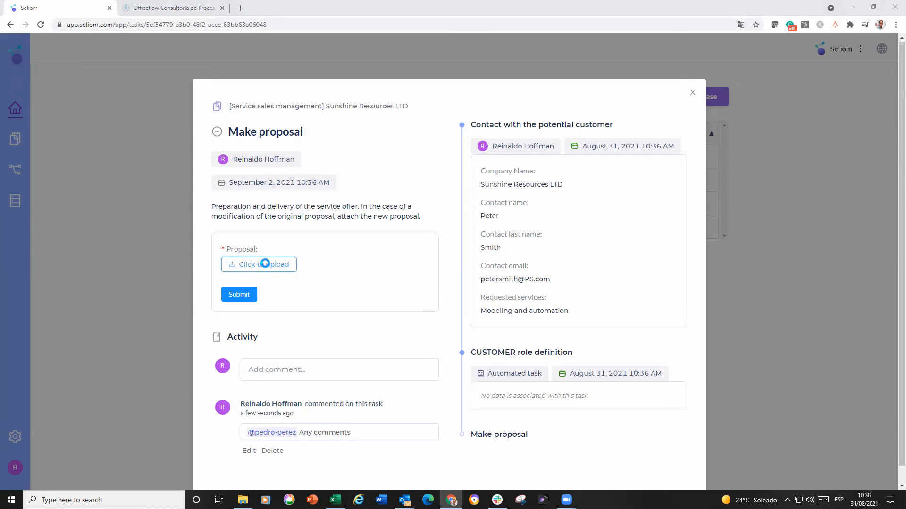
pyautogui.click(132, 183)
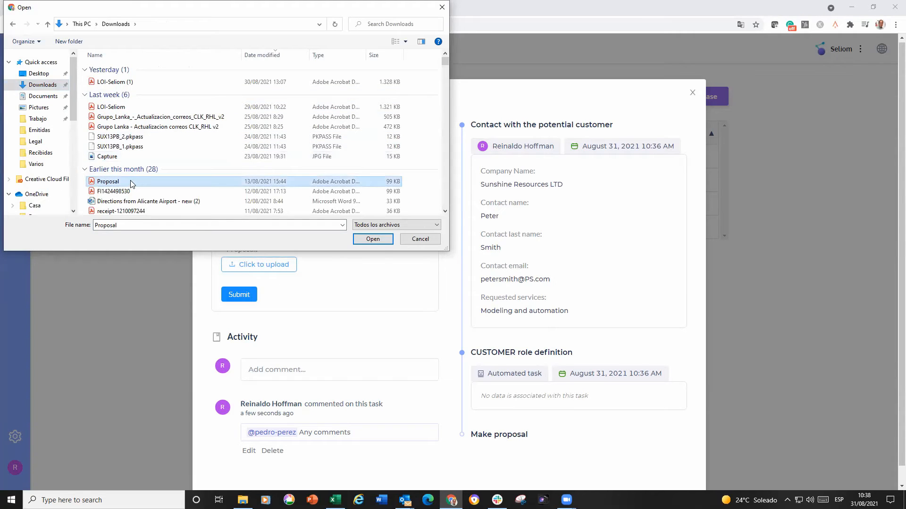
pyautogui.click(382, 240)
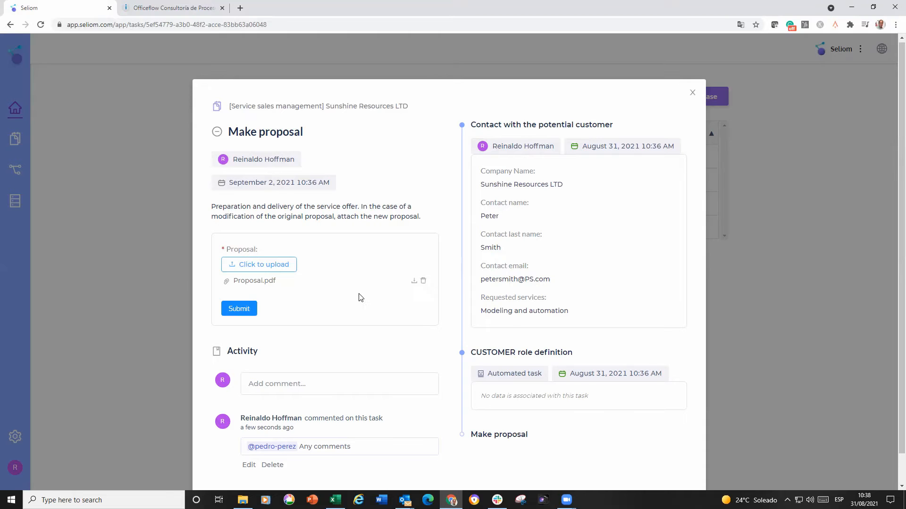
pyautogui.click(239, 309)
# - Filter the list of cases by process type to the Sales category
pyautogui.click(20, 146)
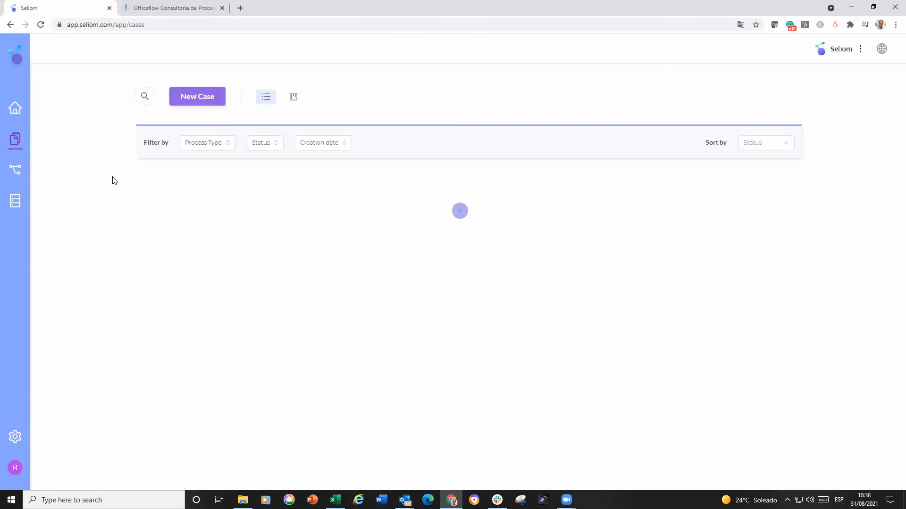
pyautogui.click(142, 97)
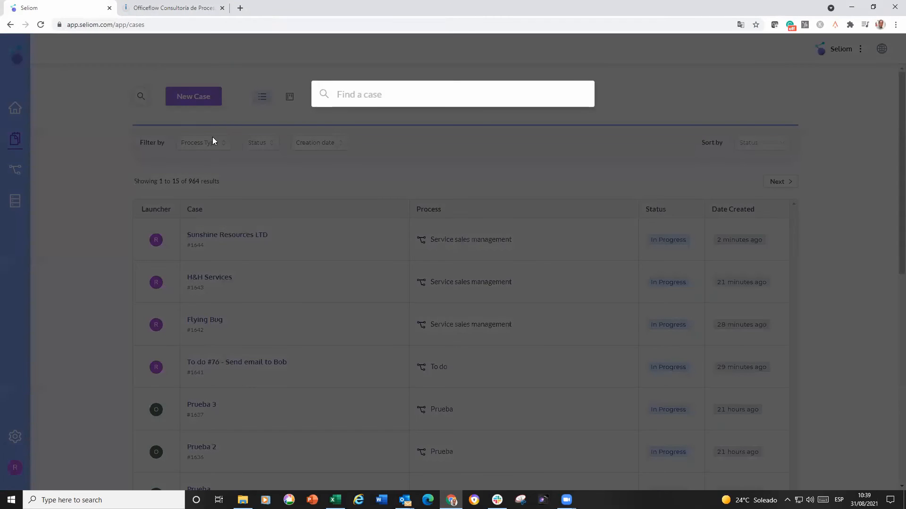
pyautogui.click(211, 143)
pyautogui.click(211, 143)
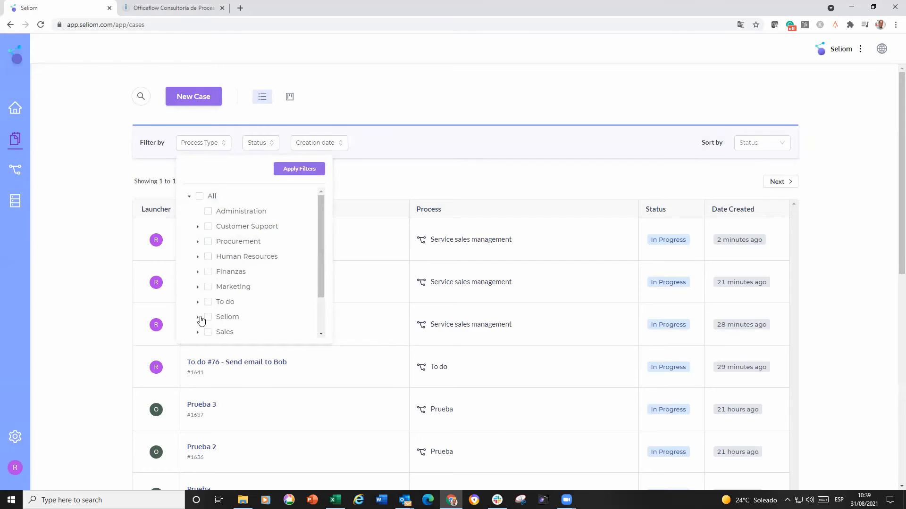
pyautogui.click(208, 333)
pyautogui.click(295, 176)
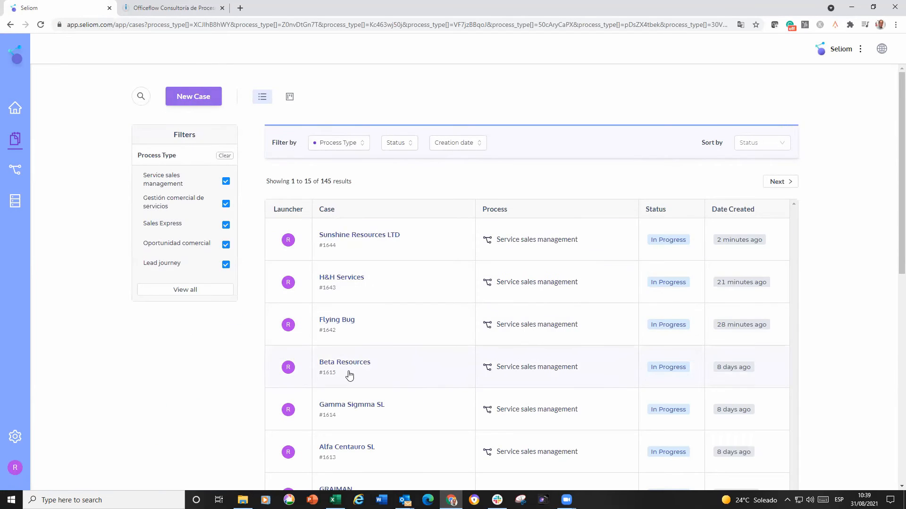
# - In the Sunshine Resources LTD case, view the documents and reassign the pending "Does client accept proposal?" task to another team member
pyautogui.click(411, 246)
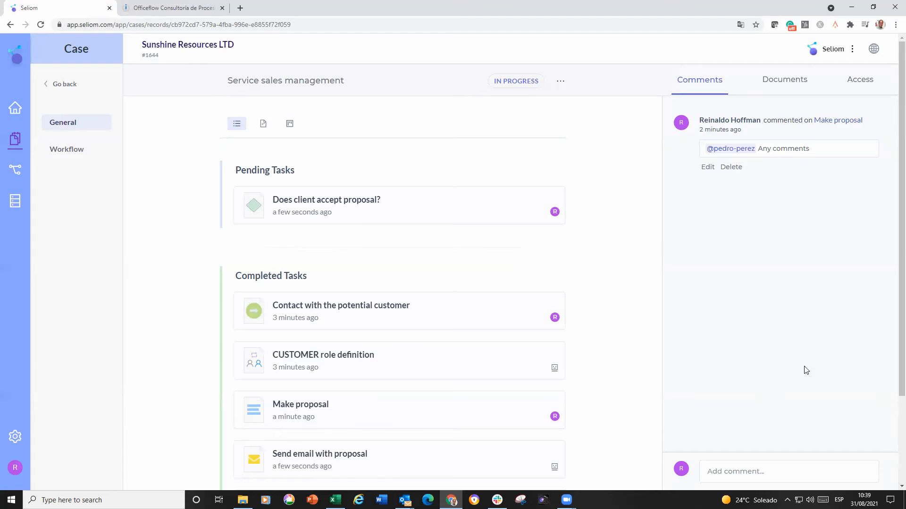
pyautogui.click(796, 79)
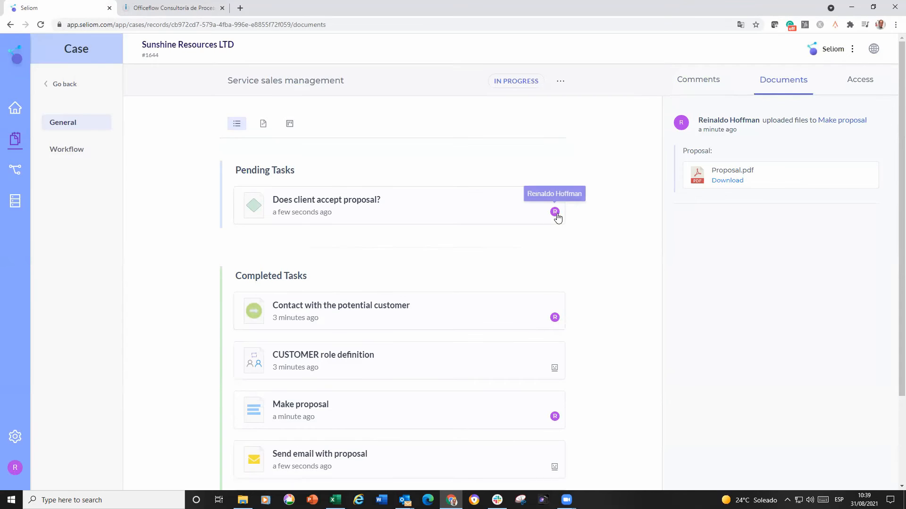
pyautogui.click(504, 204)
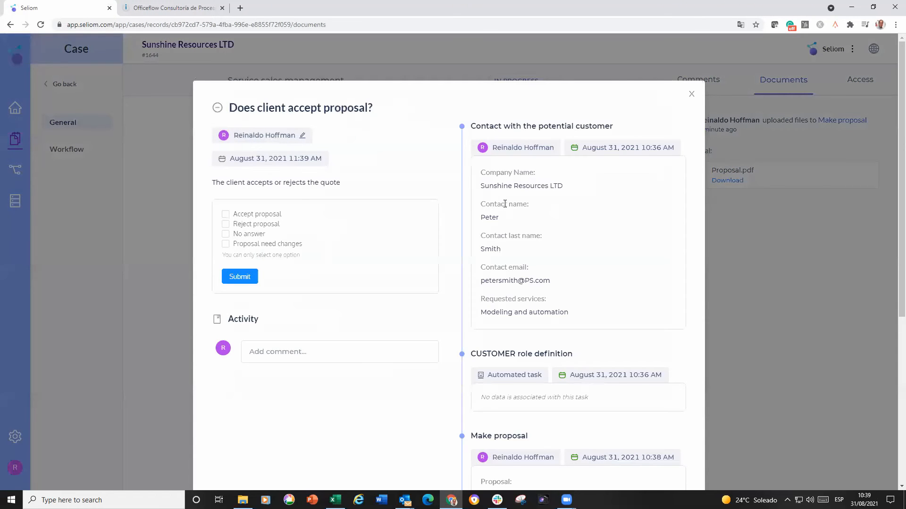
pyautogui.click(302, 136)
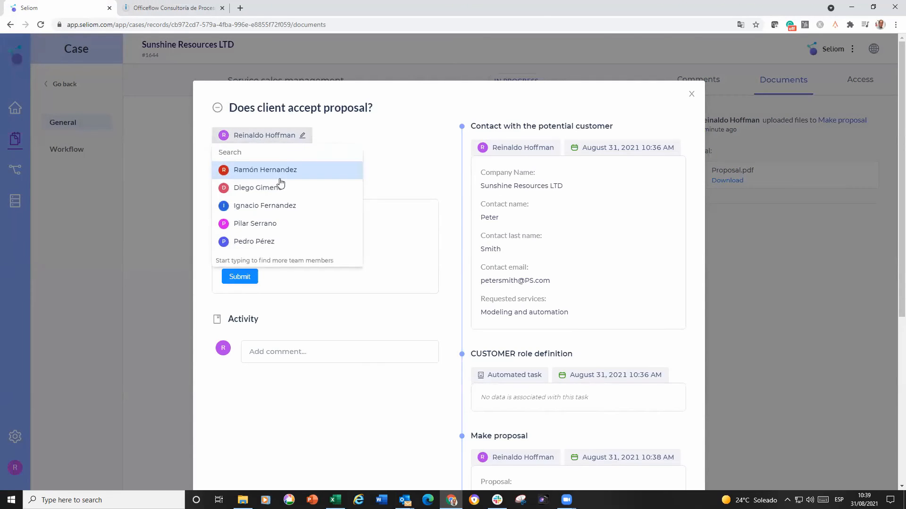
pyautogui.click(275, 186)
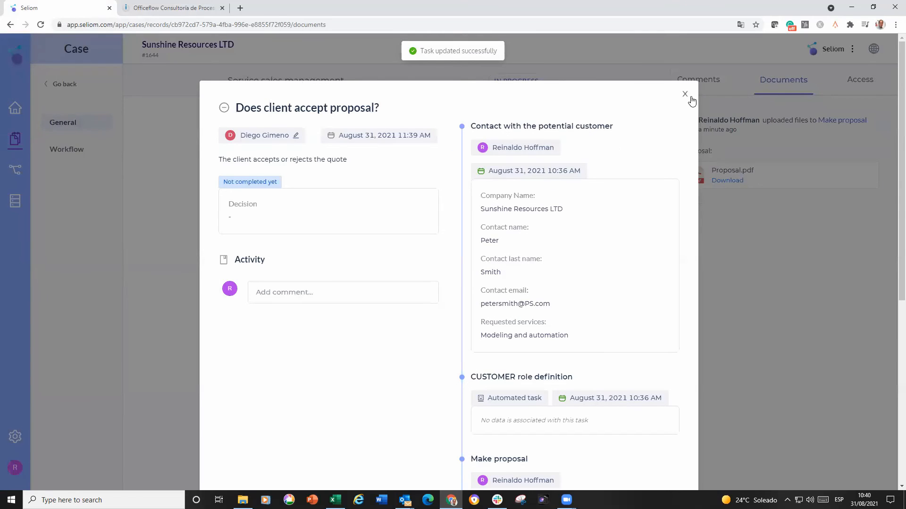
pyautogui.click(685, 94)
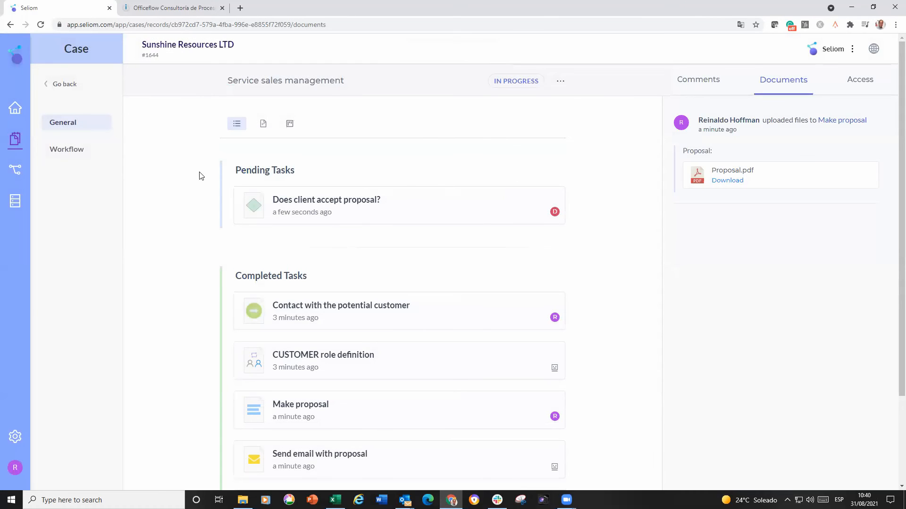
# - Examine the case's workflow diagram and its history snapshots for Wait 2 days, Send email with proposal and Make proposal
pyautogui.click(70, 149)
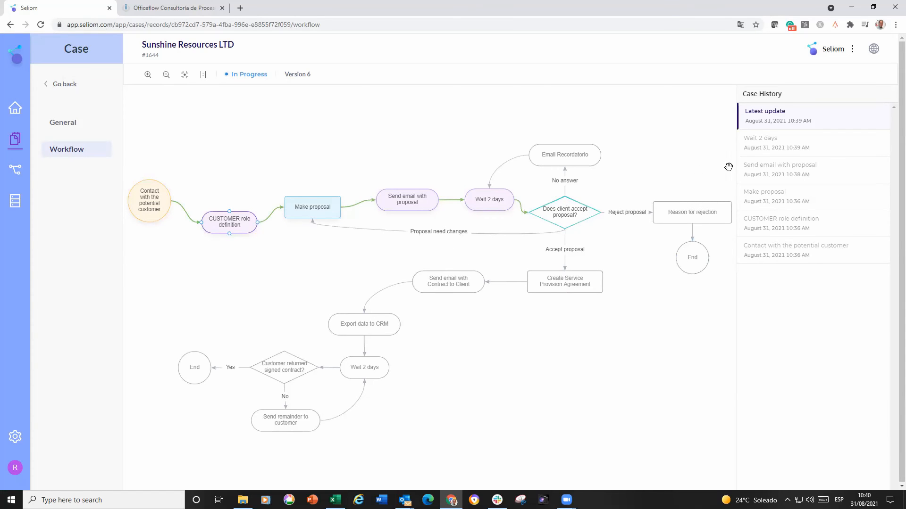
pyautogui.click(768, 144)
pyautogui.click(782, 173)
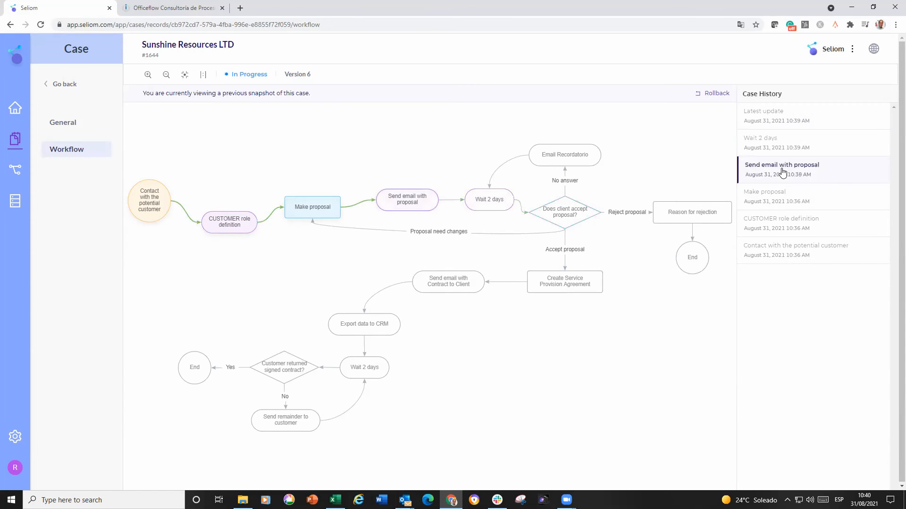
pyautogui.click(784, 197)
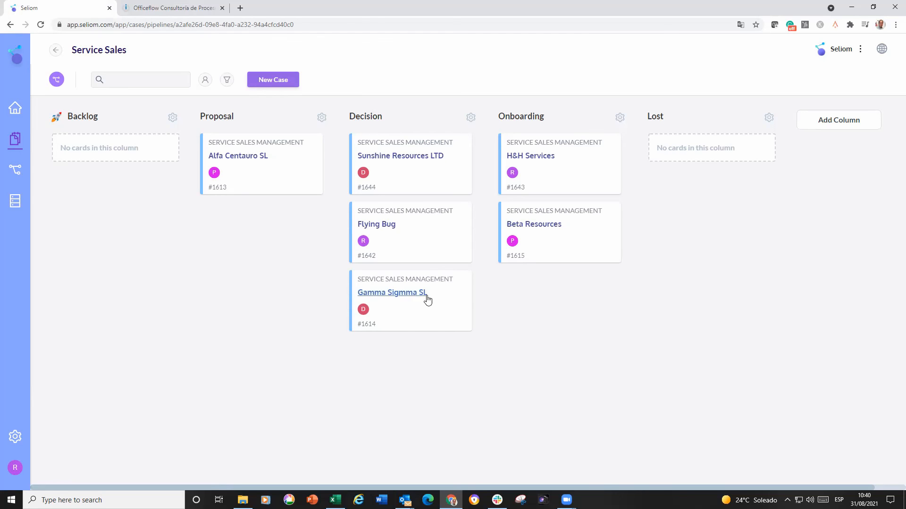
# - Move the Gamma Sigmma SL case from Decision to Onboarding on the Service Sales board
pyautogui.moveTo(427, 298); pyautogui.dragTo(577, 300)
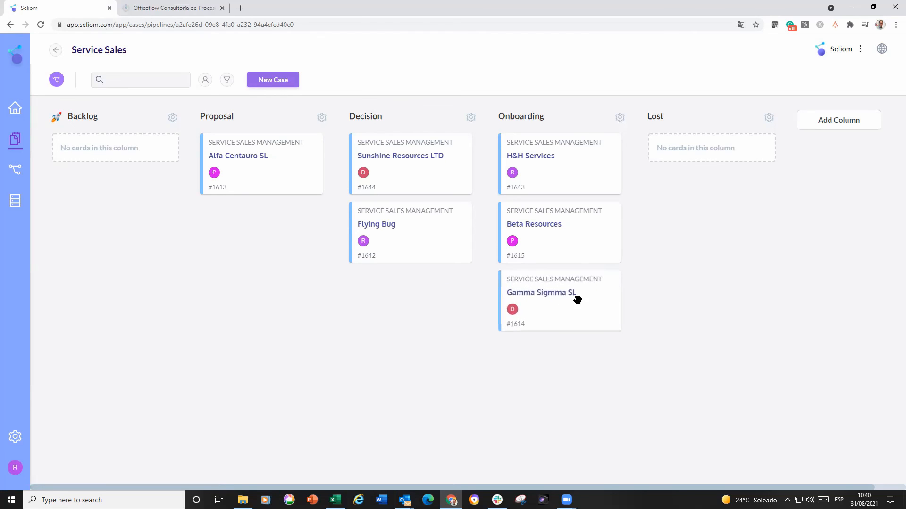